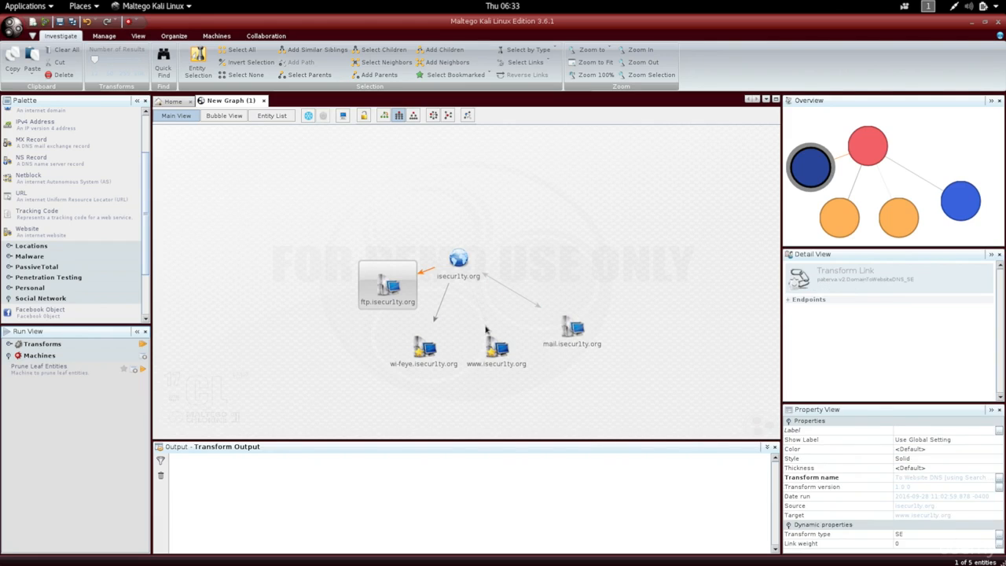
click(503, 364)
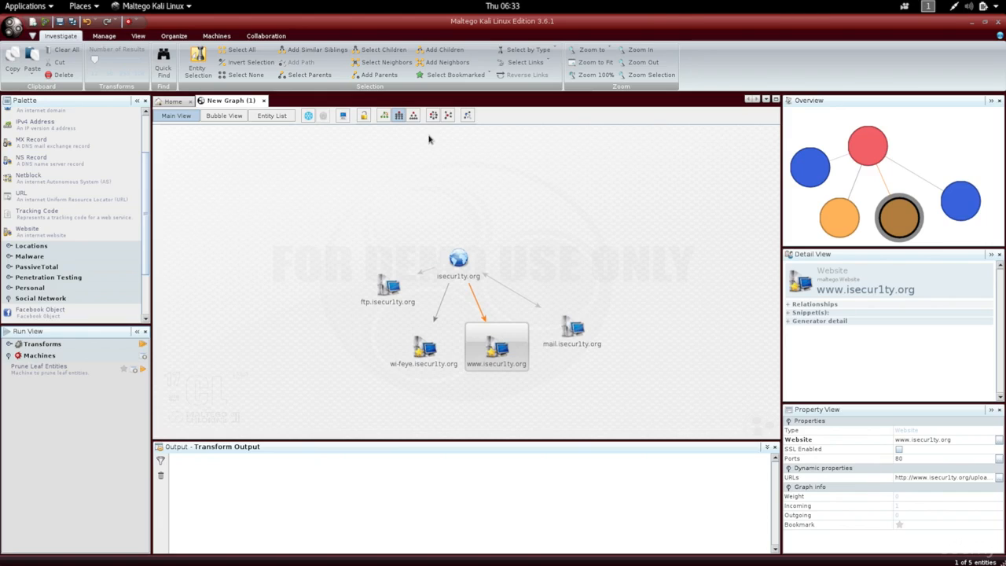
click(414, 115)
click(433, 116)
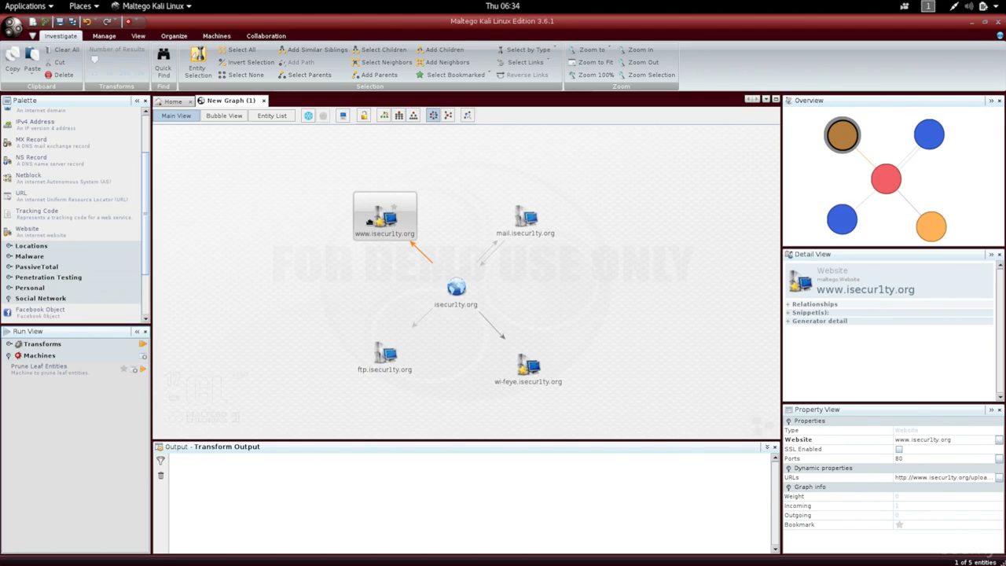
drag(369, 223, 291, 392)
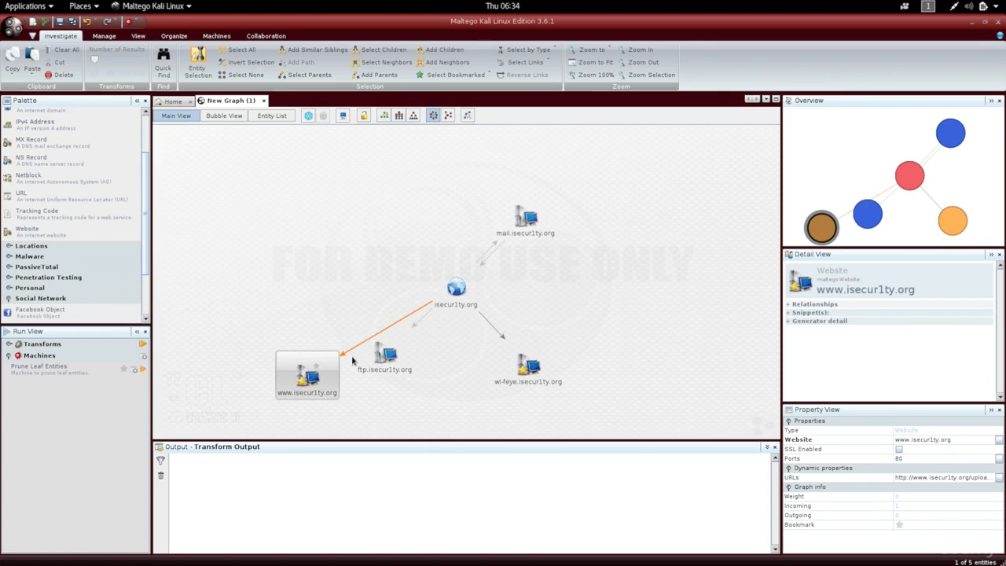
click(381, 361)
drag(382, 362, 349, 224)
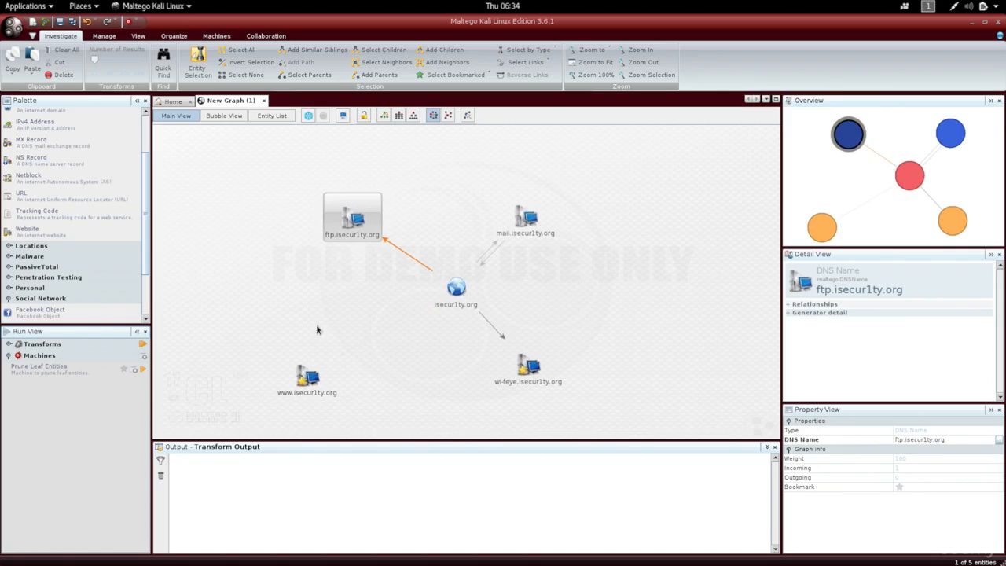
click(288, 388)
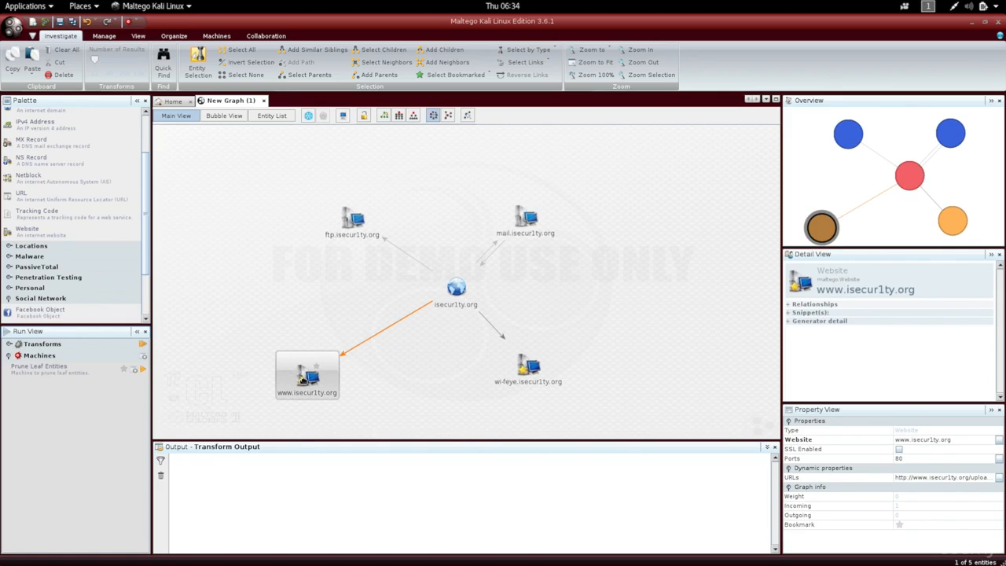
right_click(303, 382)
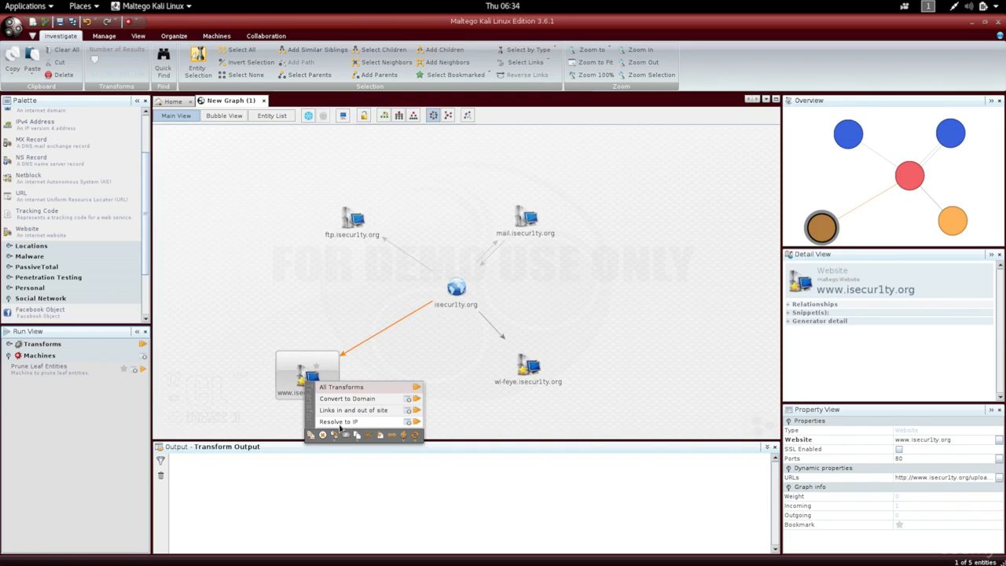
click(415, 422)
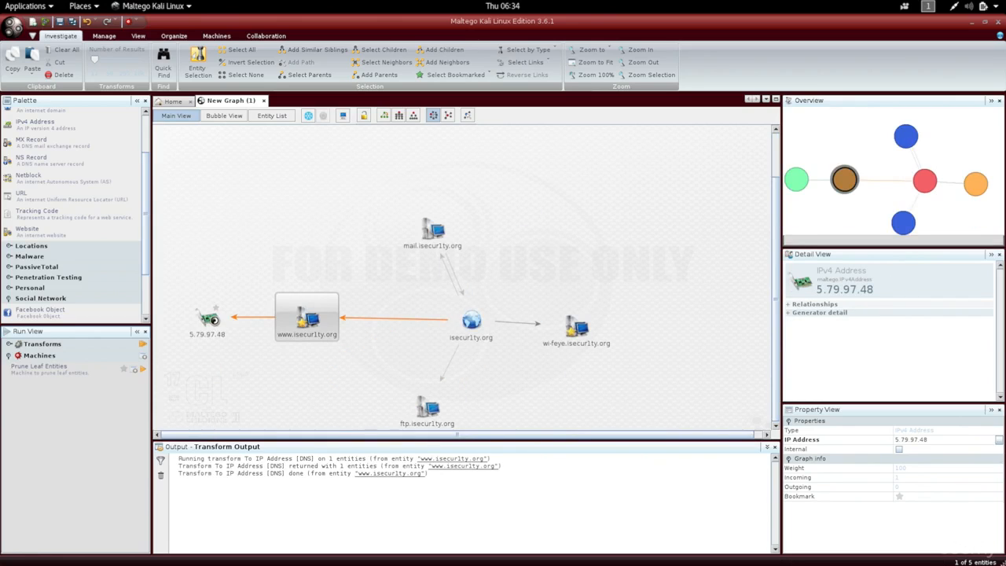
- Run the DNS from IP transforms on the 5.79.97.48 address entity and enlarge the graph area to show the related hosts
click(216, 322)
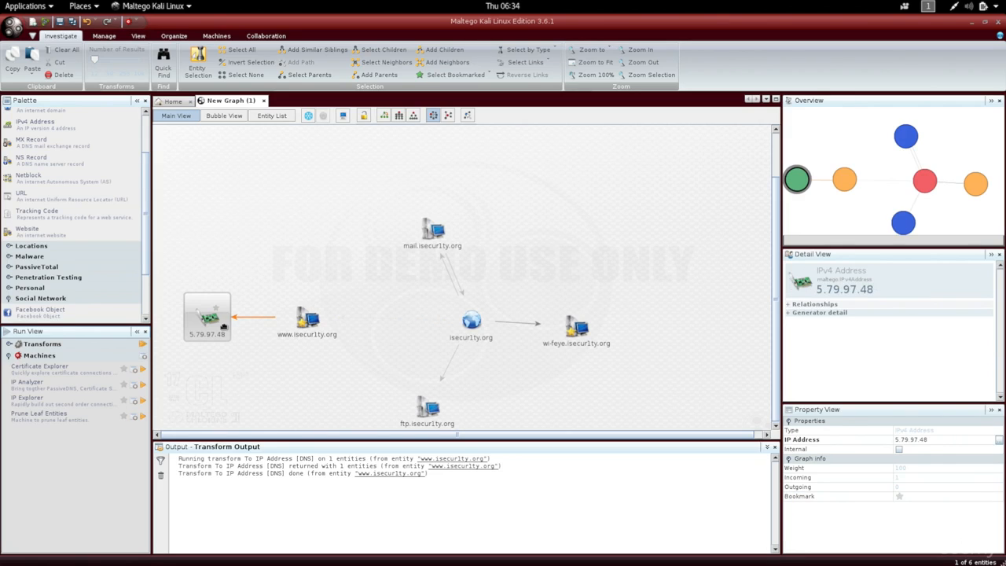
right_click(211, 327)
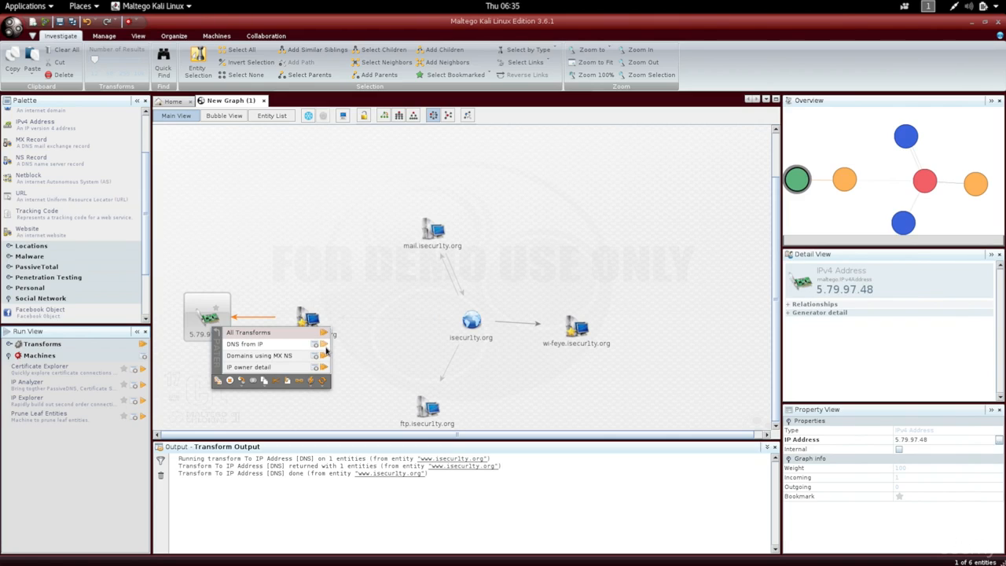
click(325, 346)
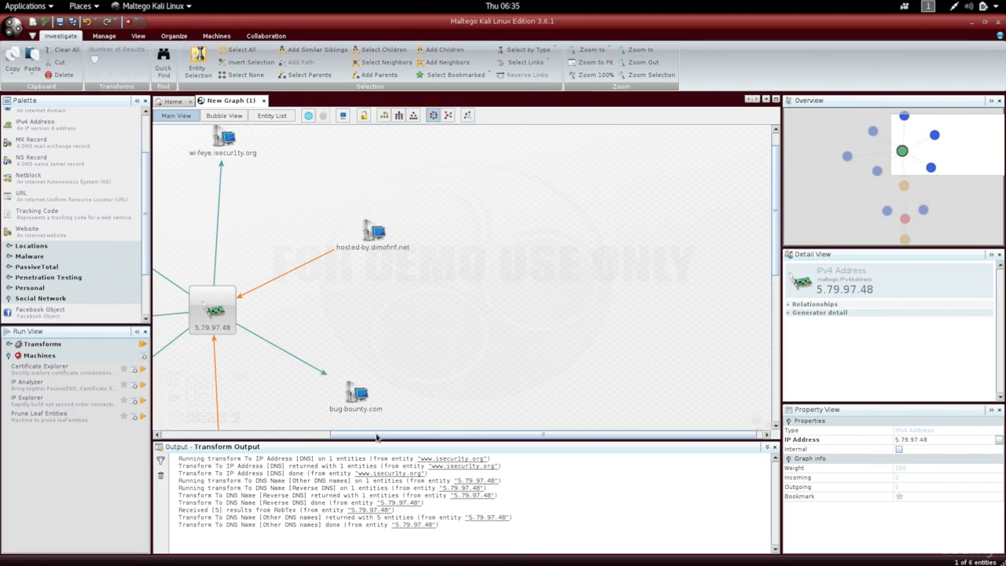
drag(376, 438, 232, 428)
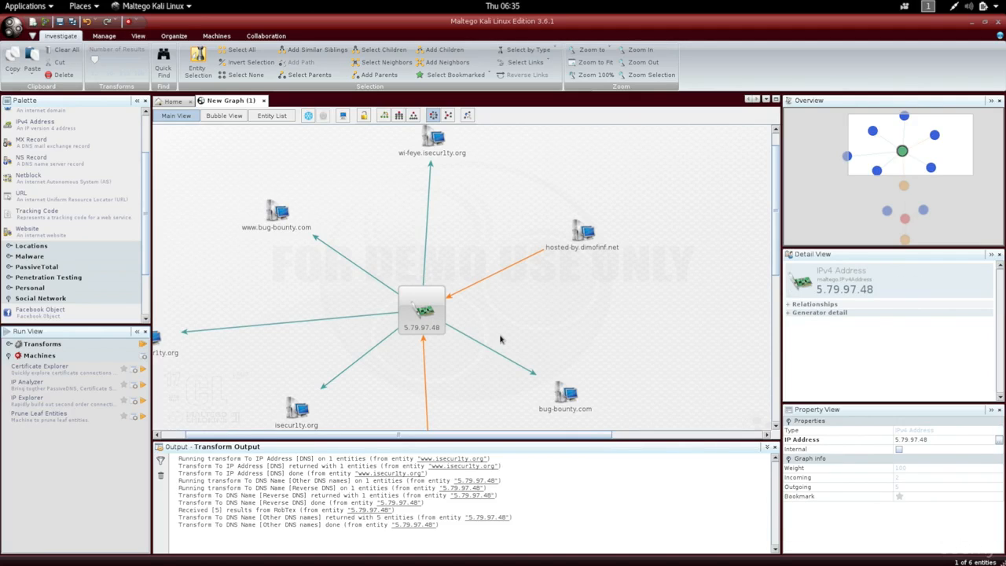
drag(523, 434, 471, 523)
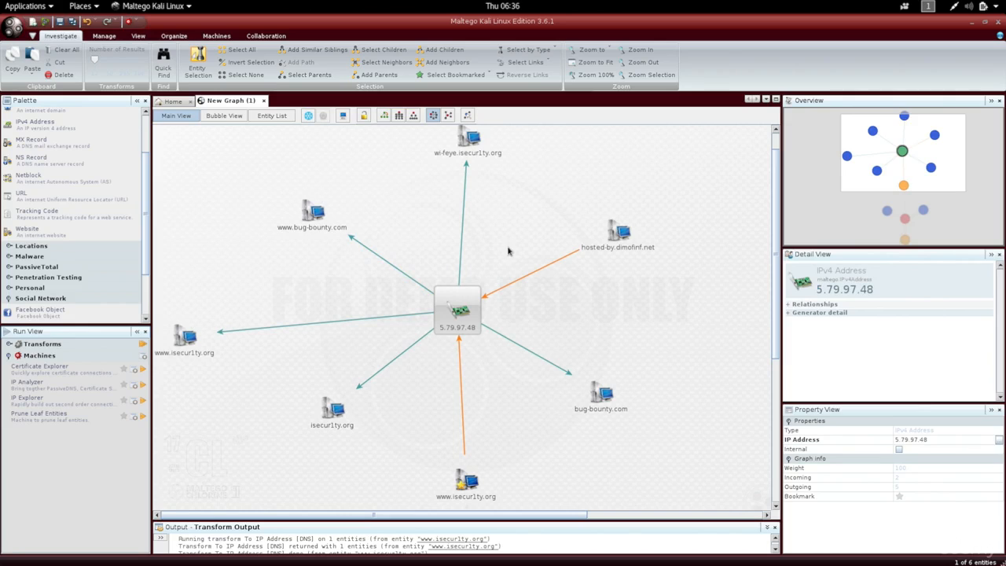
- Examine the hosted-by.dimofinf.net entity, its link to the IP address and its DNS Name property
click(607, 250)
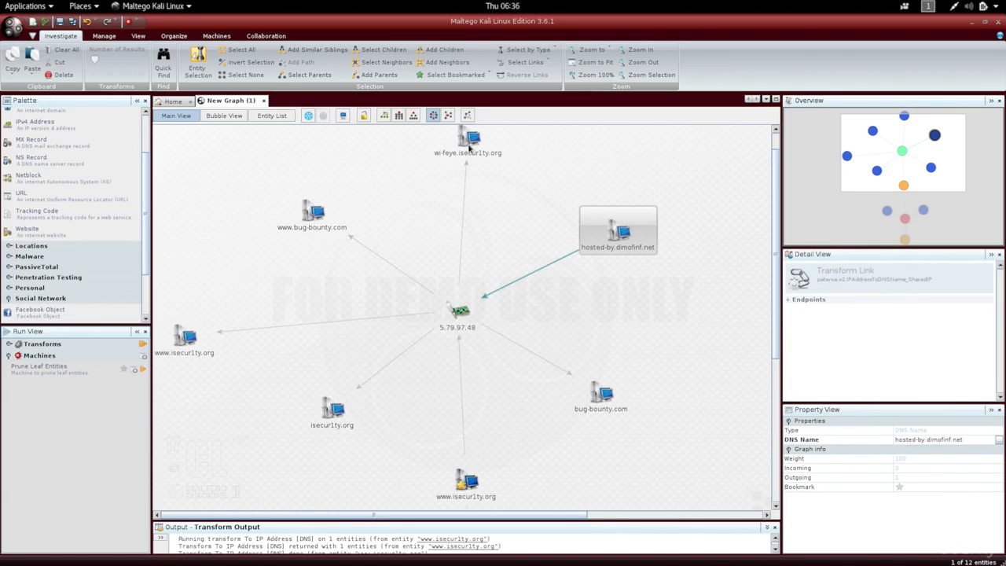
click(456, 321)
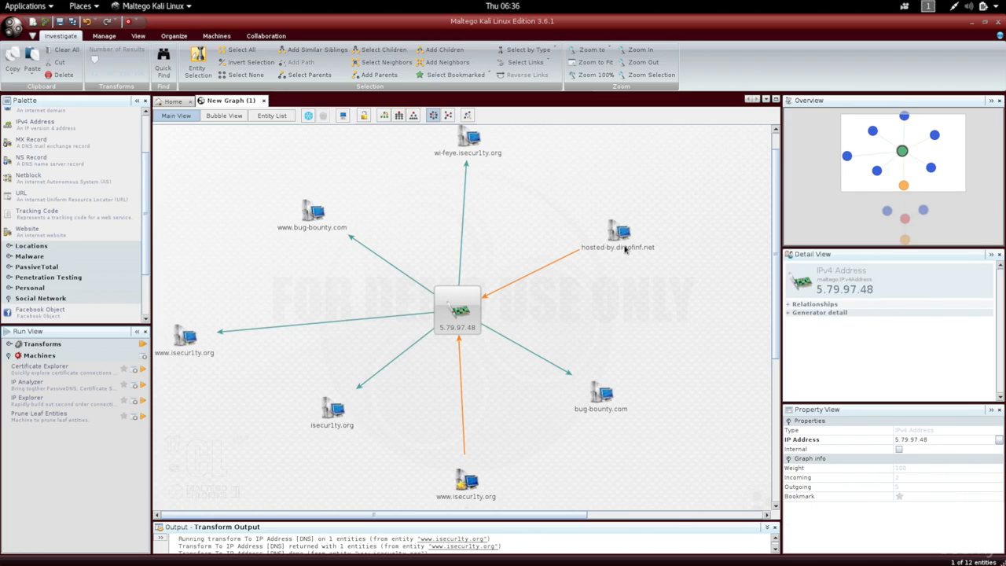
click(622, 245)
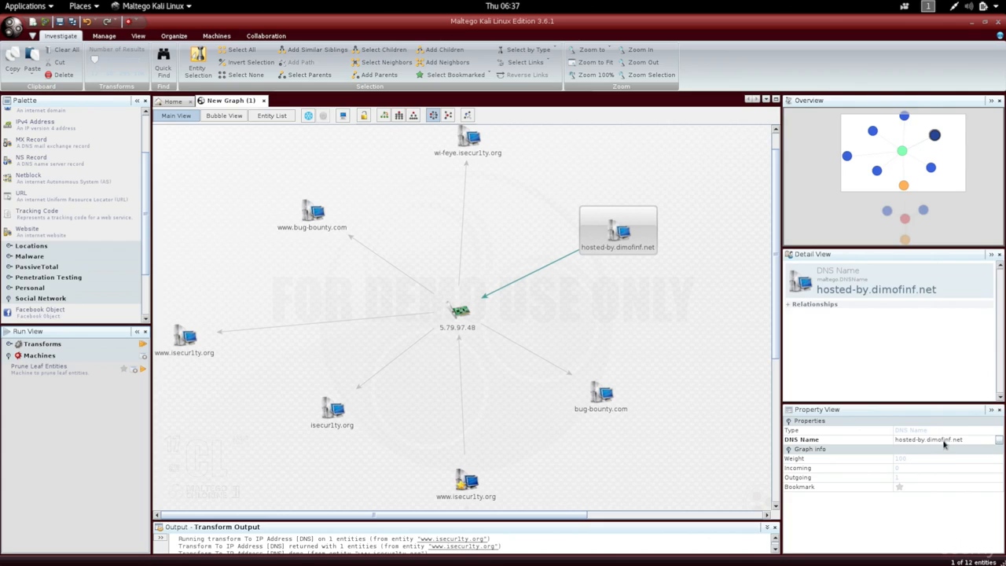
click(969, 440)
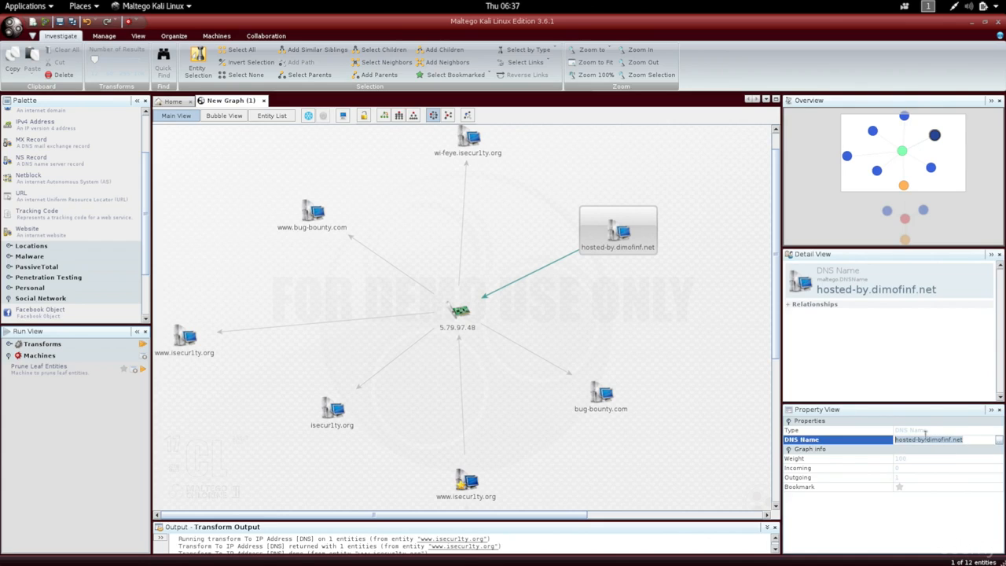
- Switch to Firefox, visit dimofinf.net and dismiss the Reader View notice to view the hosting provider's site
key(ctrl+alt+Down)
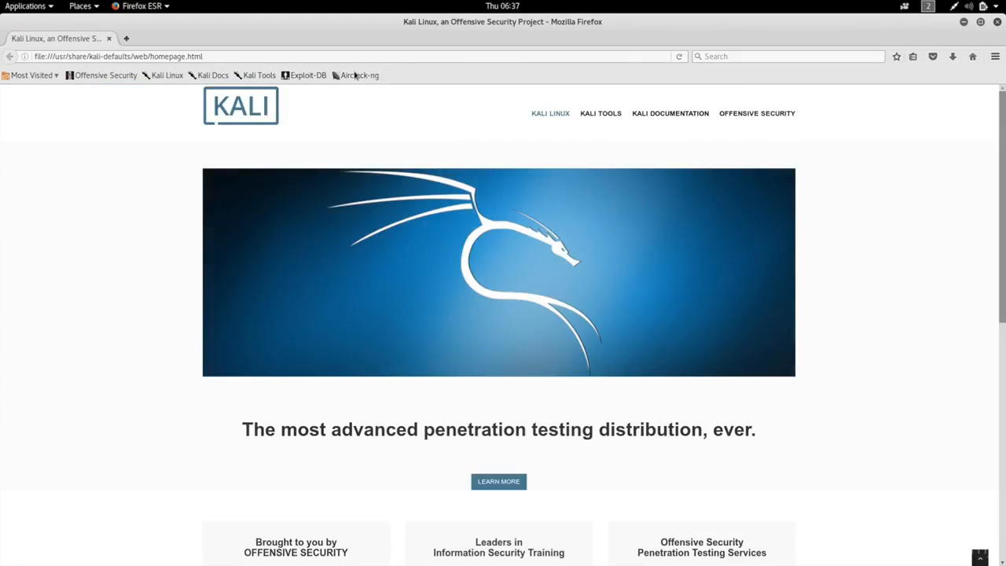
click(346, 56)
text(dimofinf.net)
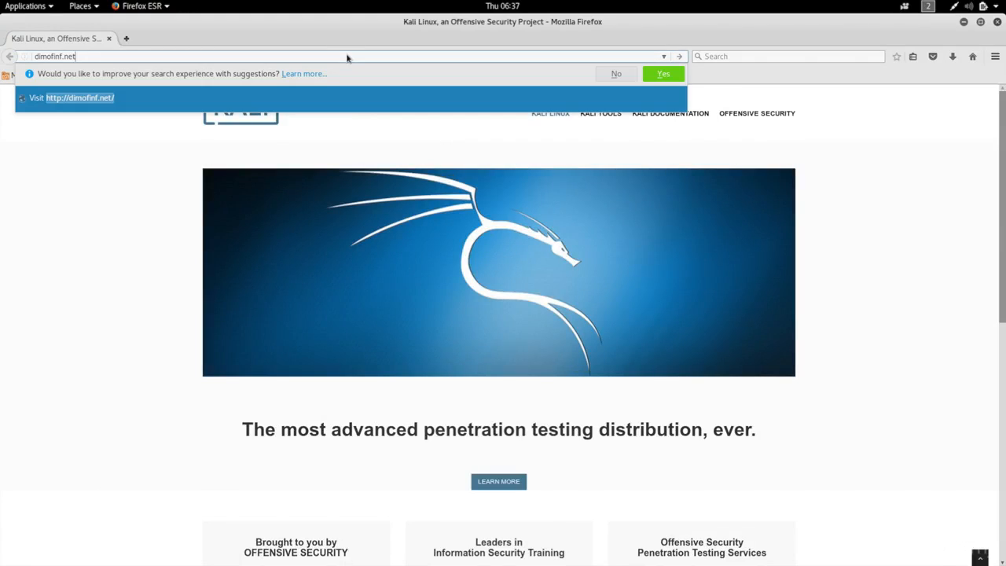
key(Return)
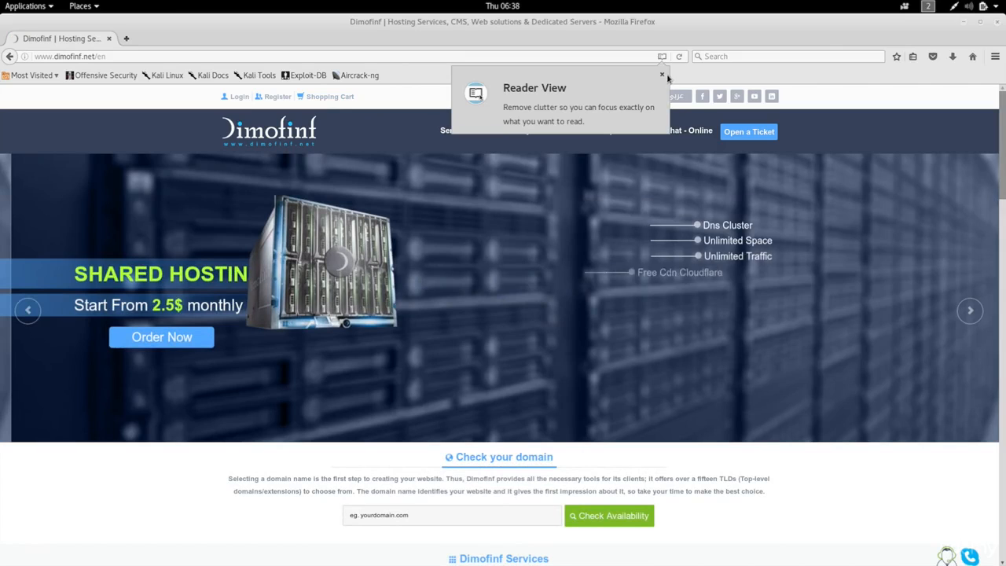
click(662, 76)
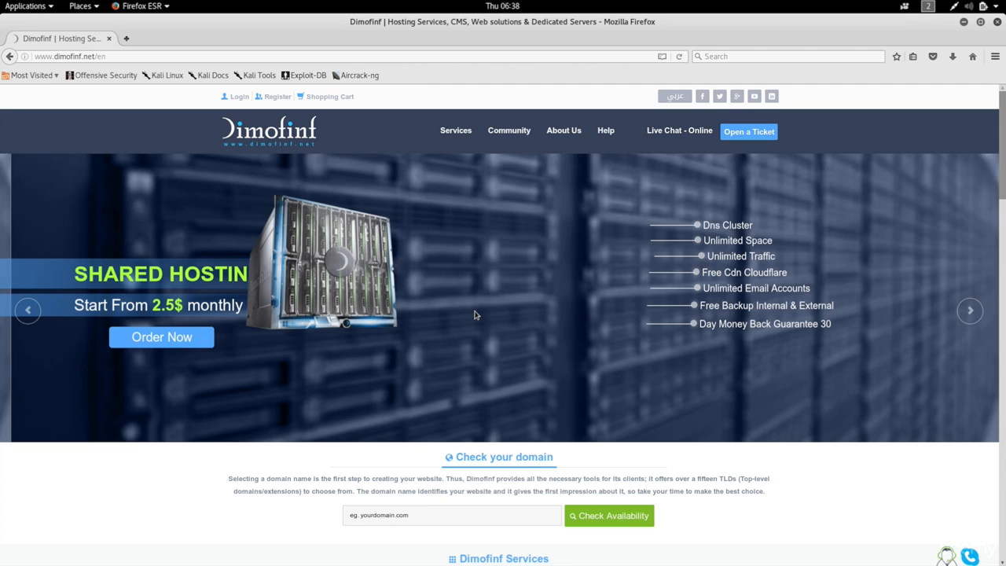
key(ctrl+alt+Up)
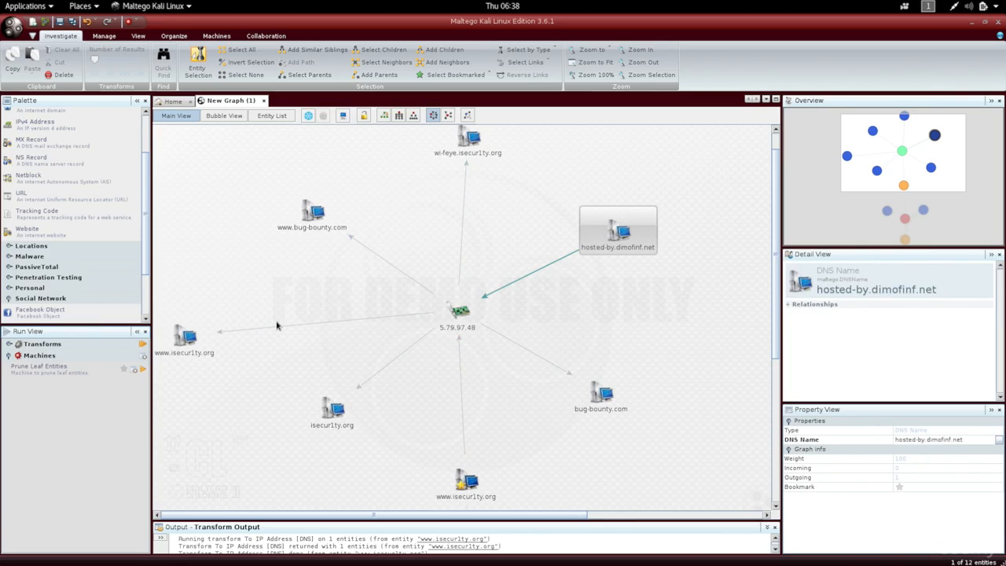
click(184, 344)
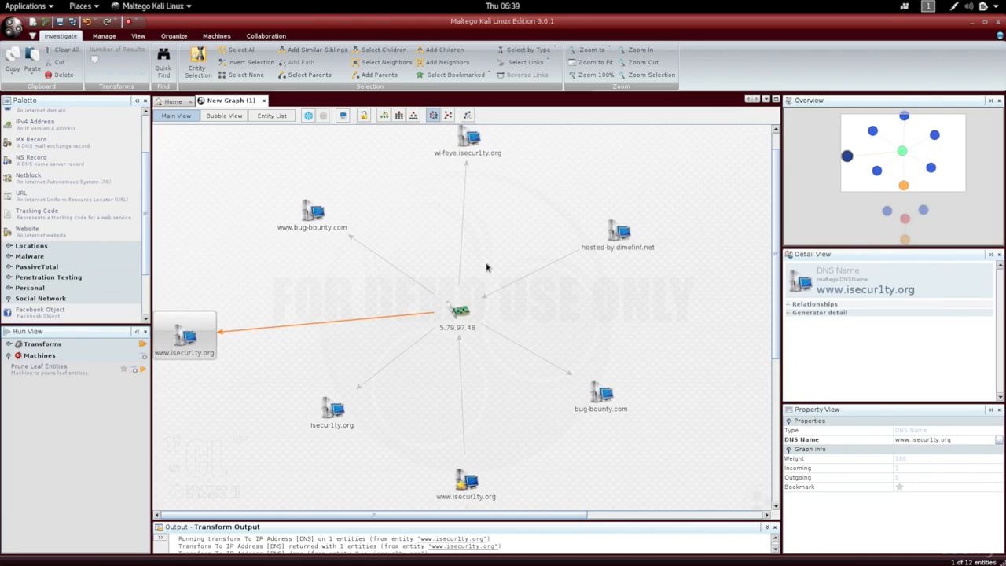
click(325, 217)
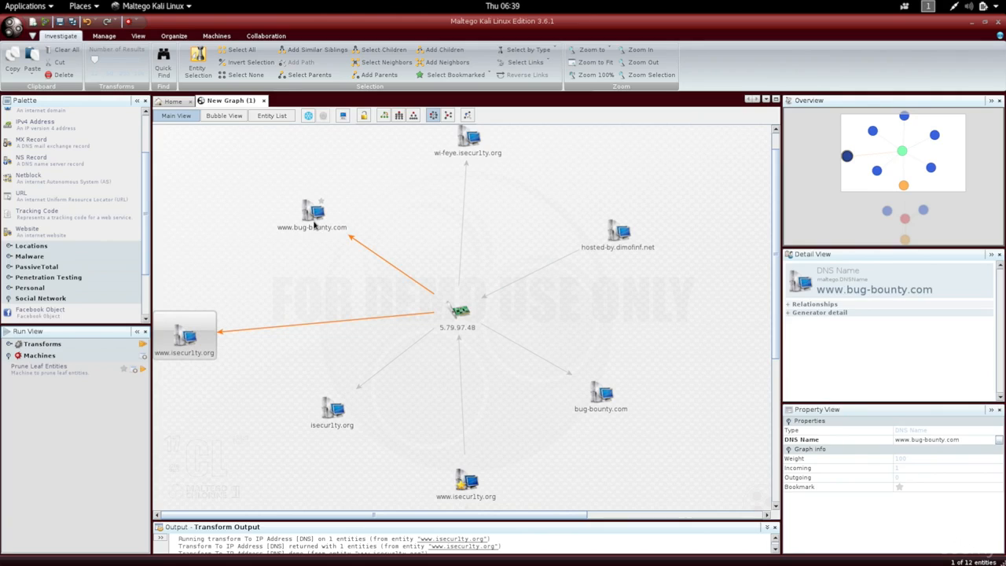
click(314, 224)
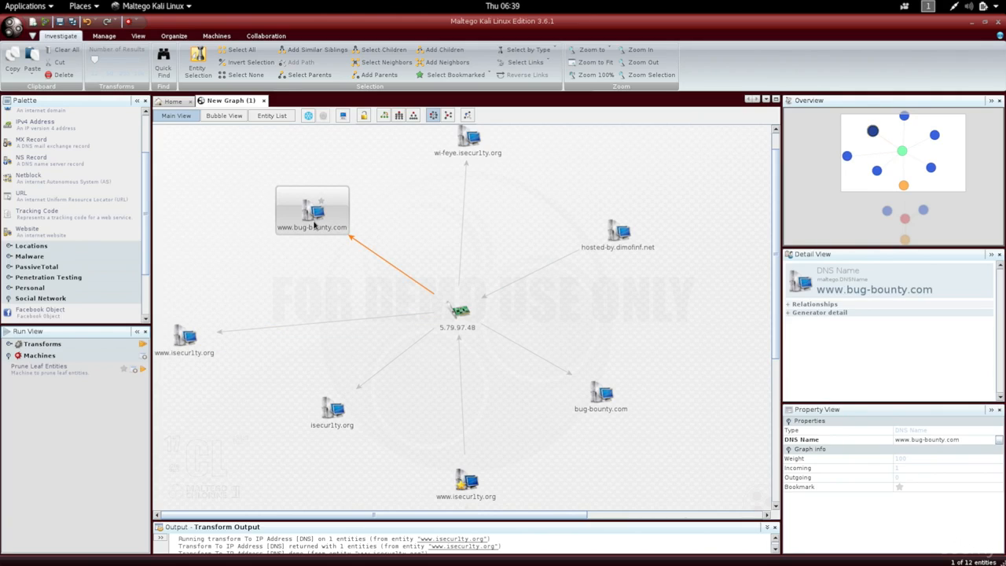
right_click(315, 226)
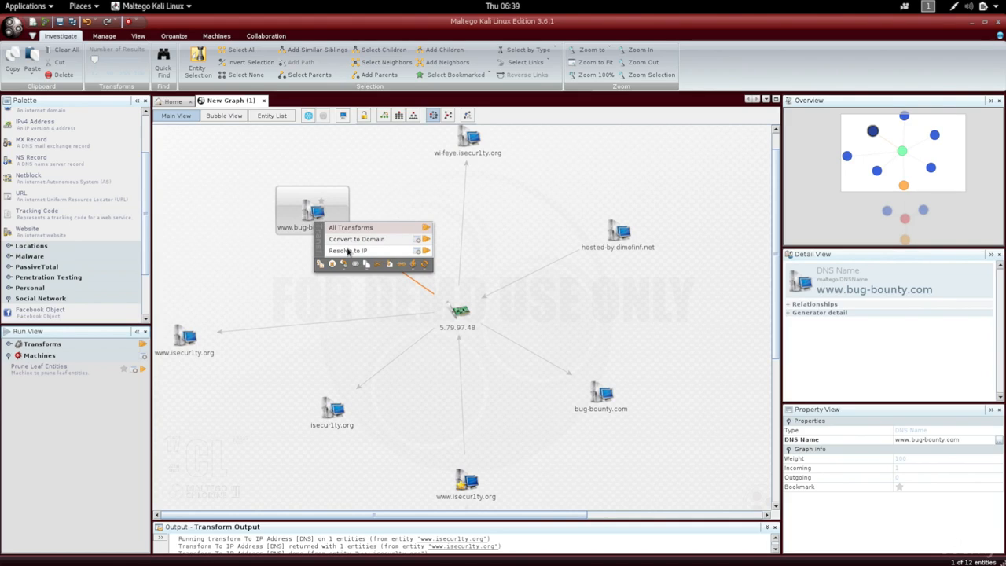
click(422, 238)
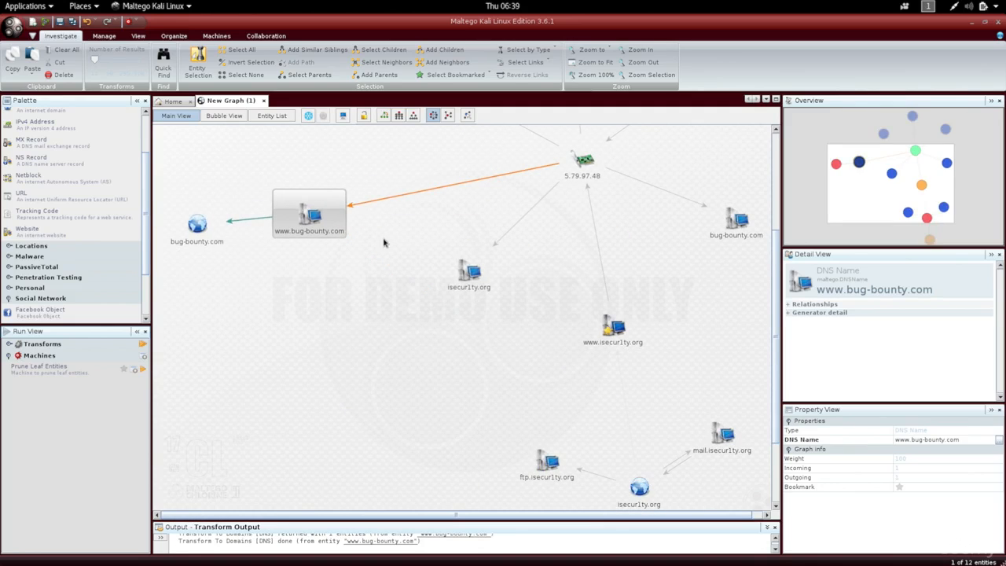
- Run the Email addresses from Domain transforms on the bug-bounty.com domain entity
click(198, 228)
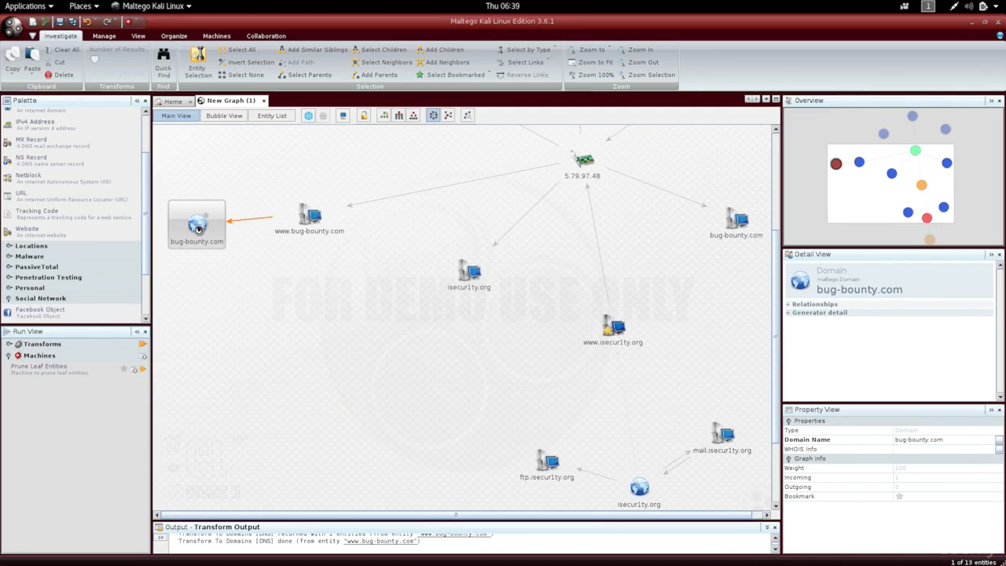
right_click(198, 228)
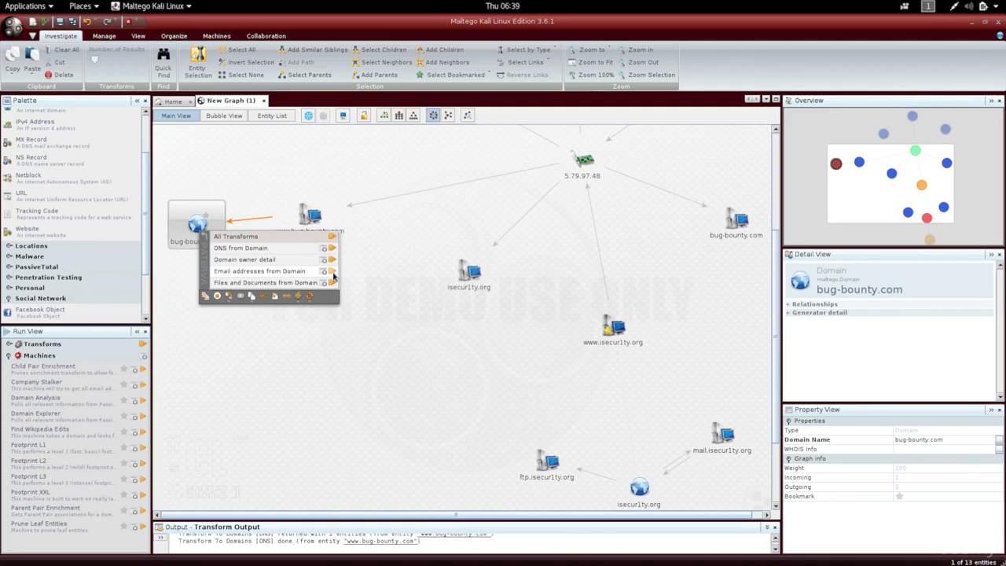
click(331, 272)
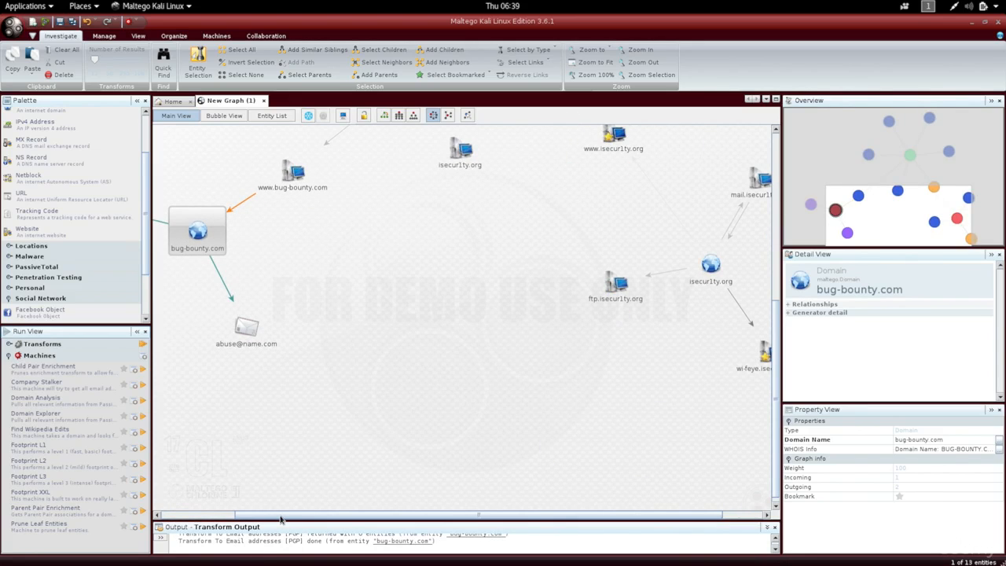
drag(270, 519, 188, 501)
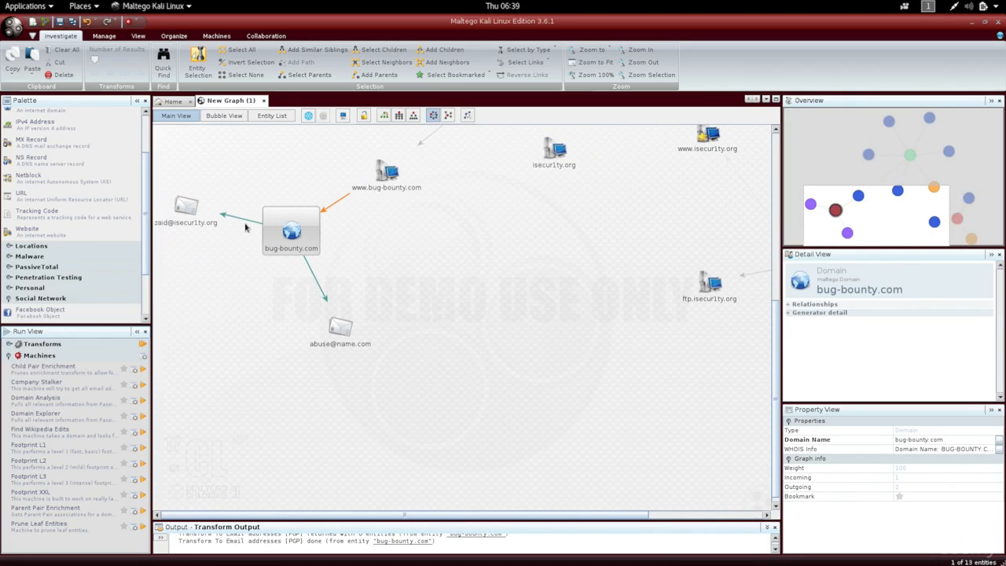
click(215, 227)
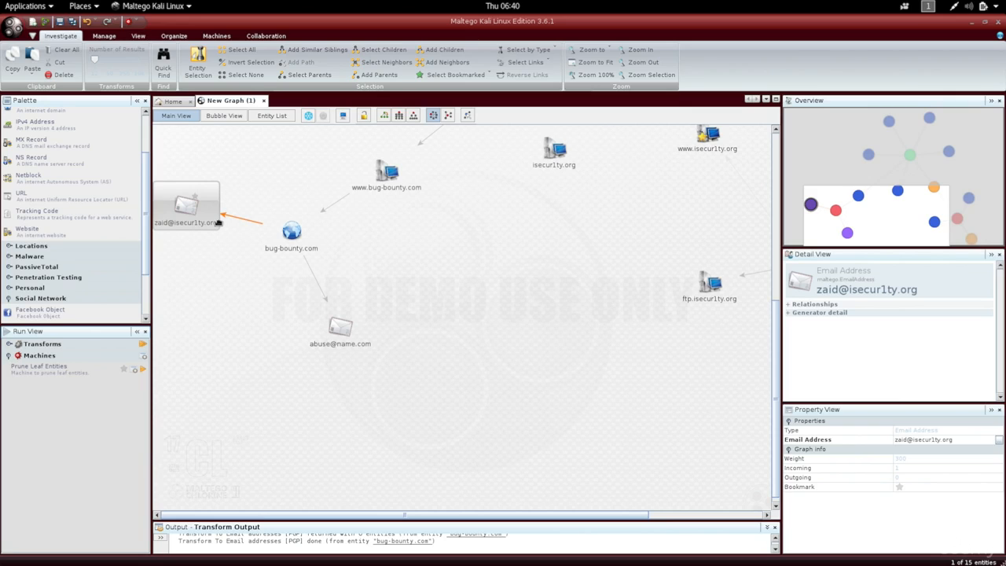
click(292, 231)
click(387, 179)
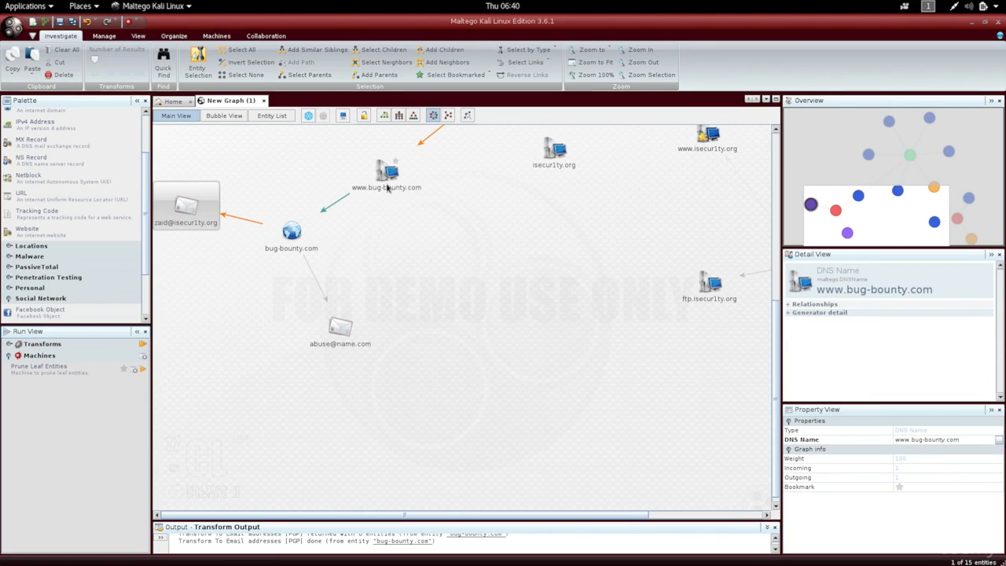
click(186, 206)
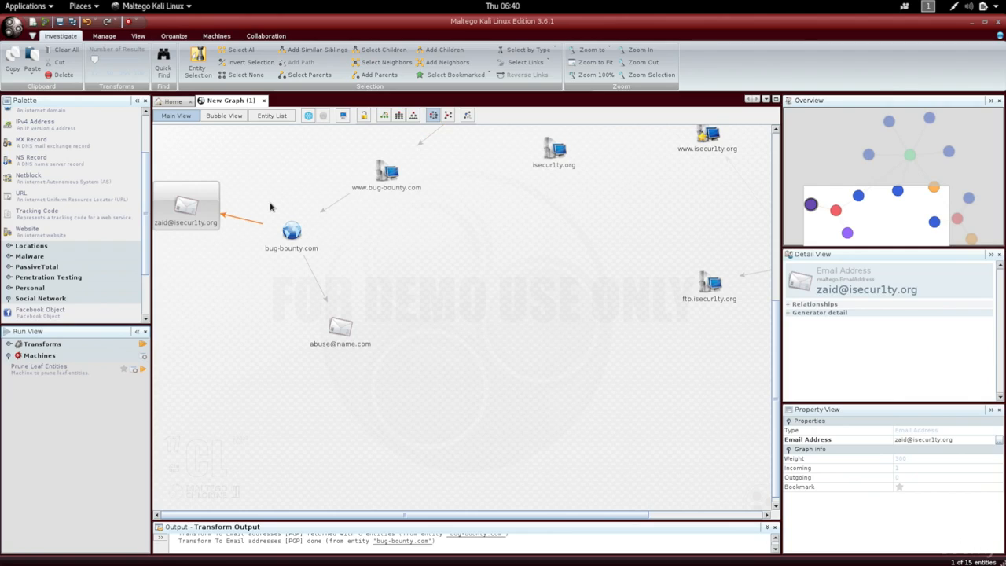